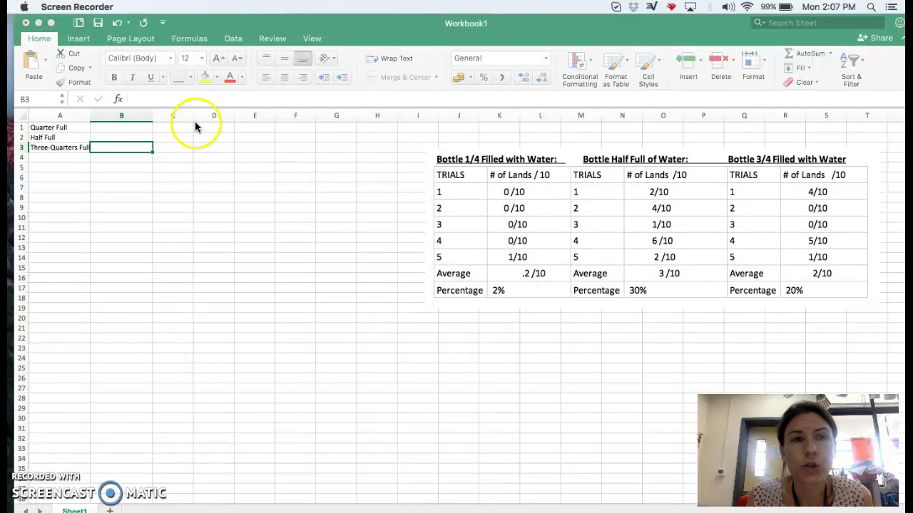
Enter the landing percentages 2, 30 and 20 for Quarter Full, Half Full and Three-Quarters Full in cells B1 to B3
left_click(147, 128)
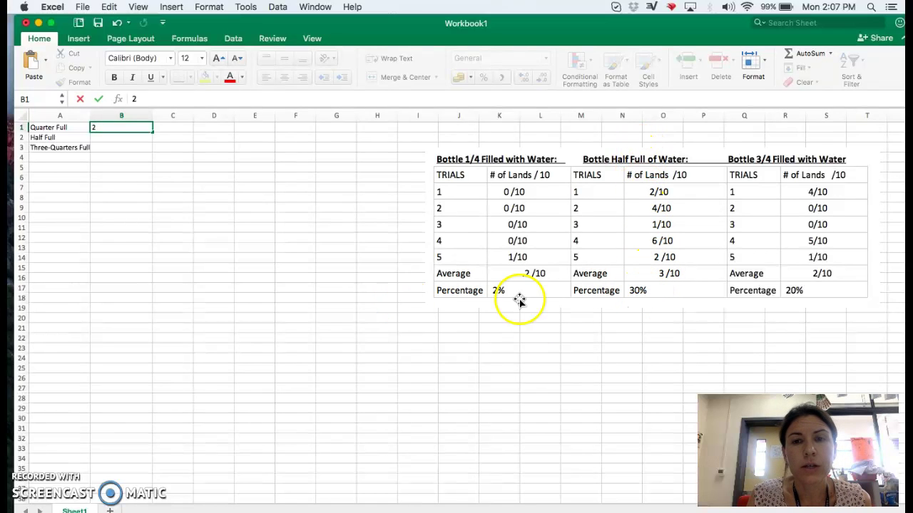
left_click(141, 139)
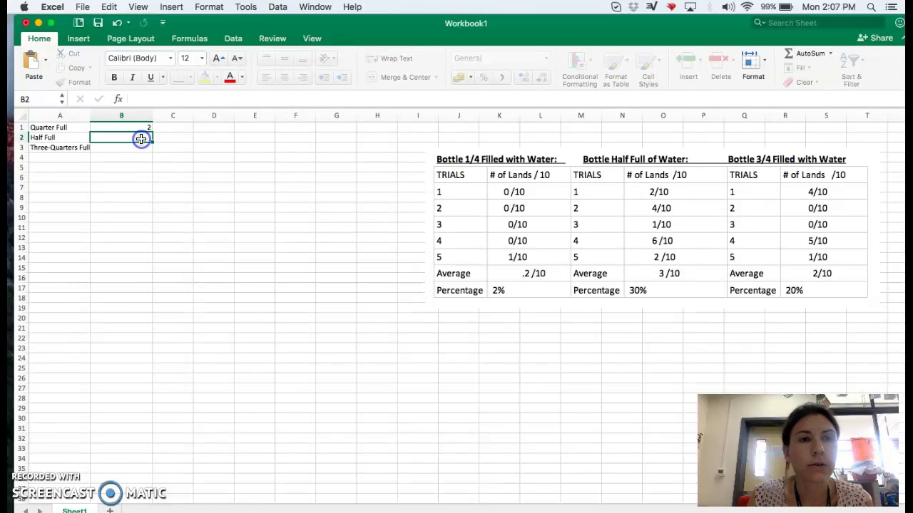
type("30")
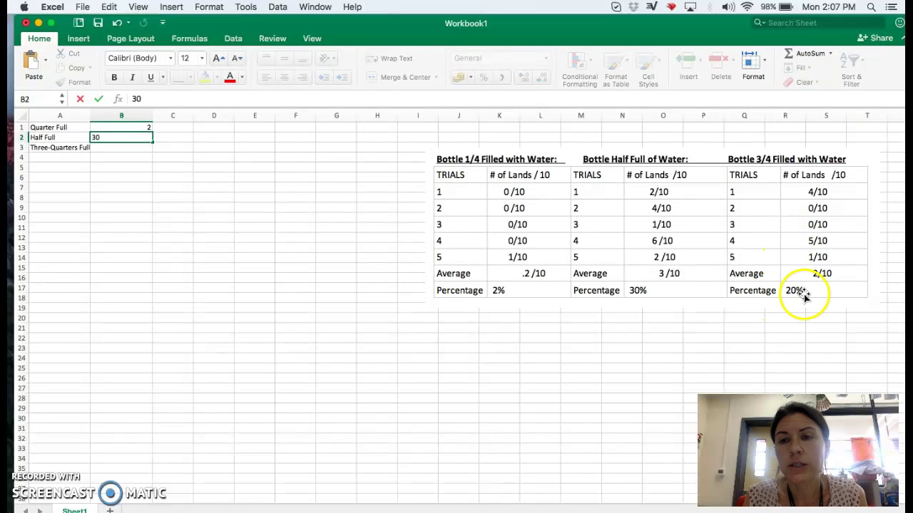
left_click(123, 148)
type("20")
left_click(134, 177)
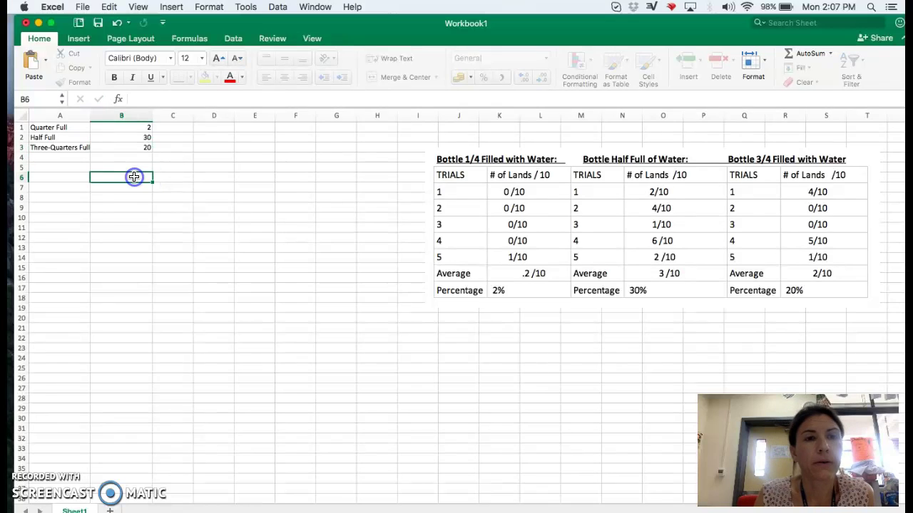
Insert a Clustered Column chart from the labels and percentages in A1:B3
left_click(67, 128)
left_click_drag(68, 128, 119, 149)
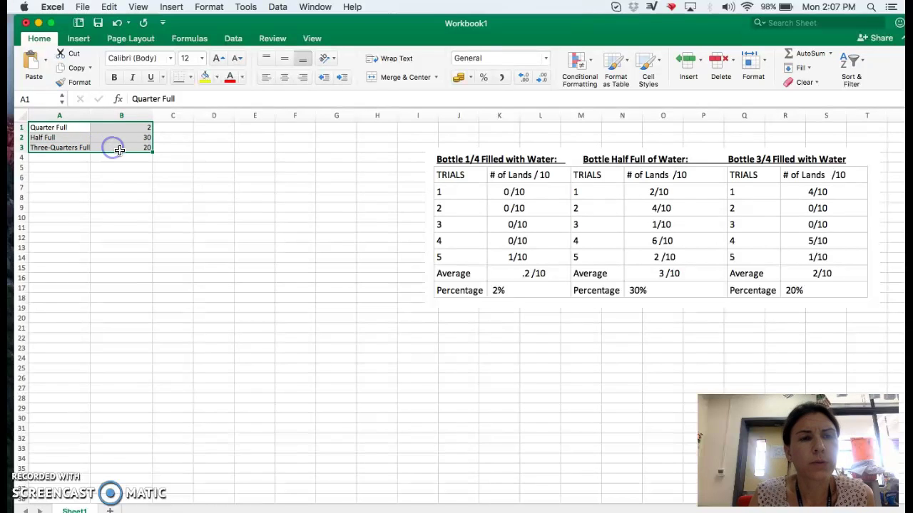
left_click(160, 178)
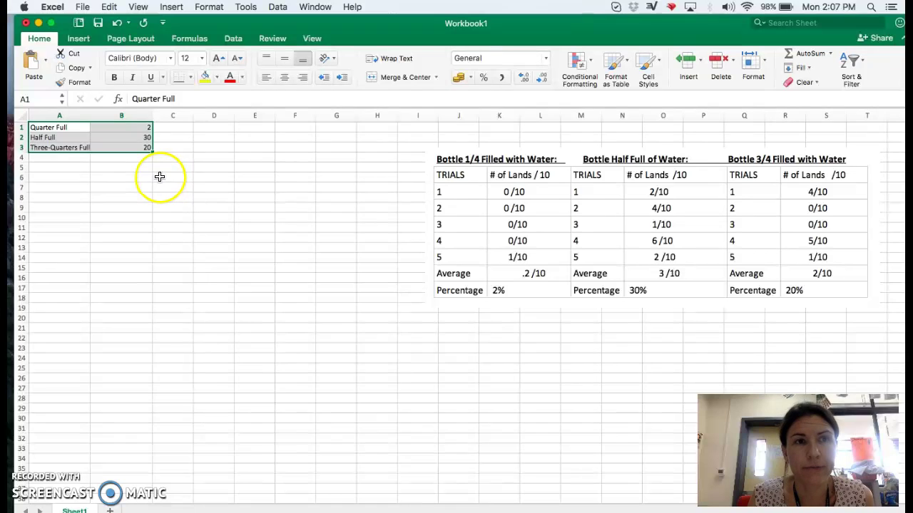
left_click(82, 40)
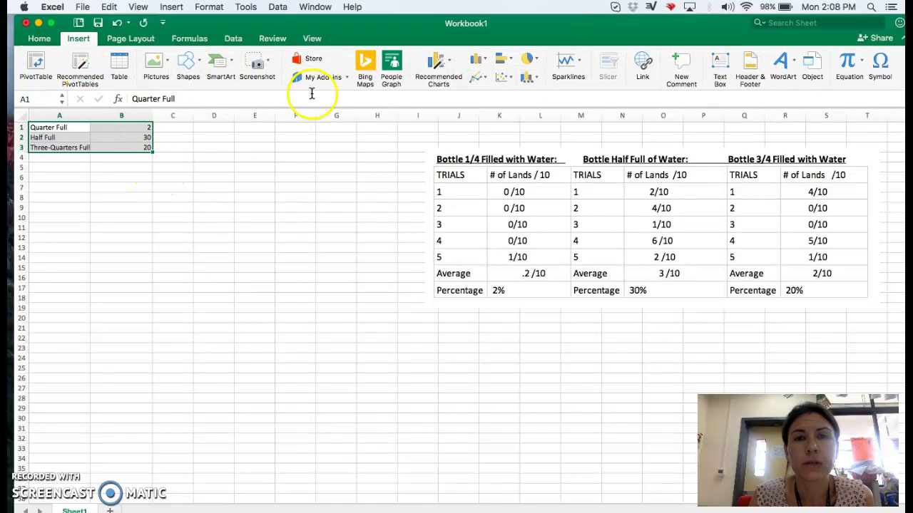
left_click(450, 63)
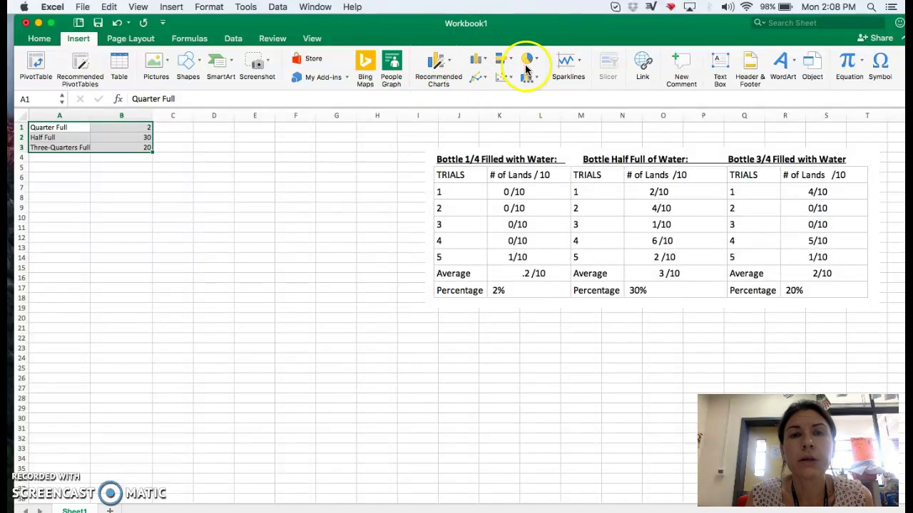
left_click(477, 62)
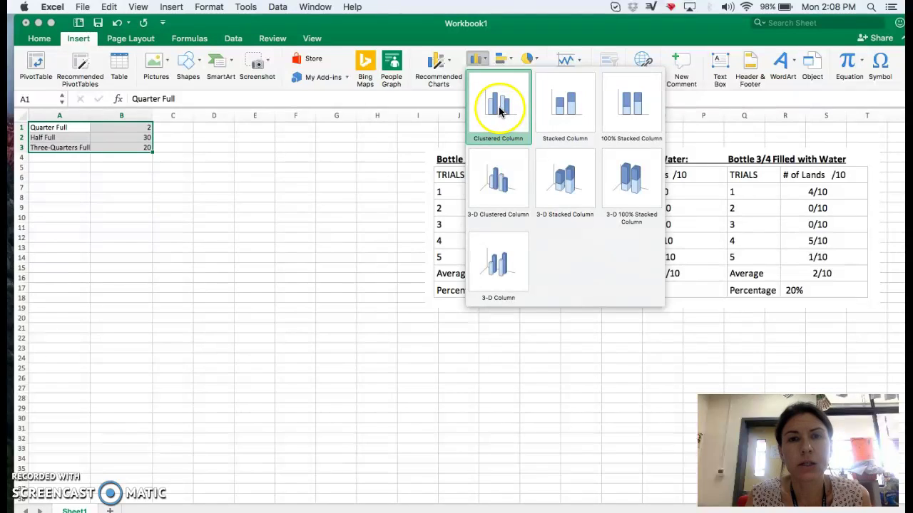
left_click(499, 107)
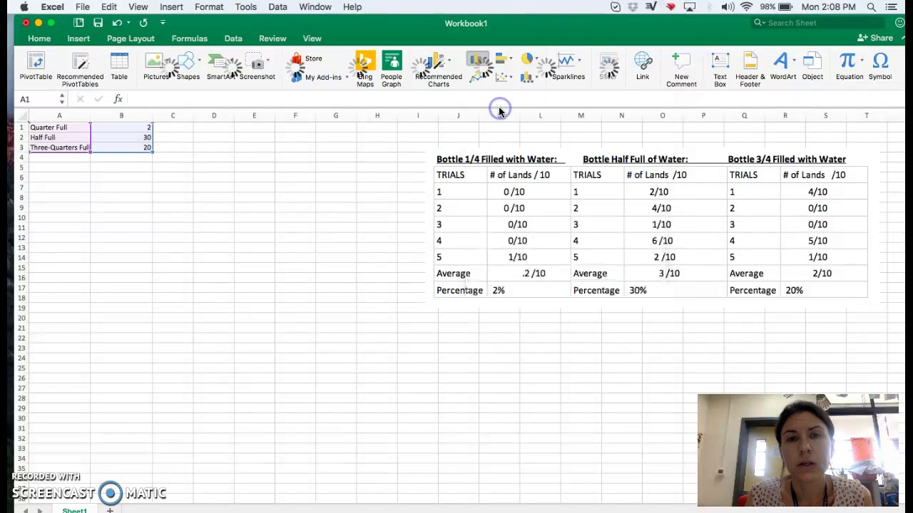
Move the chart beside the trial results table and enlarge it to span about columns B to I and rows 8 to 27
left_click_drag(452, 261, 258, 238)
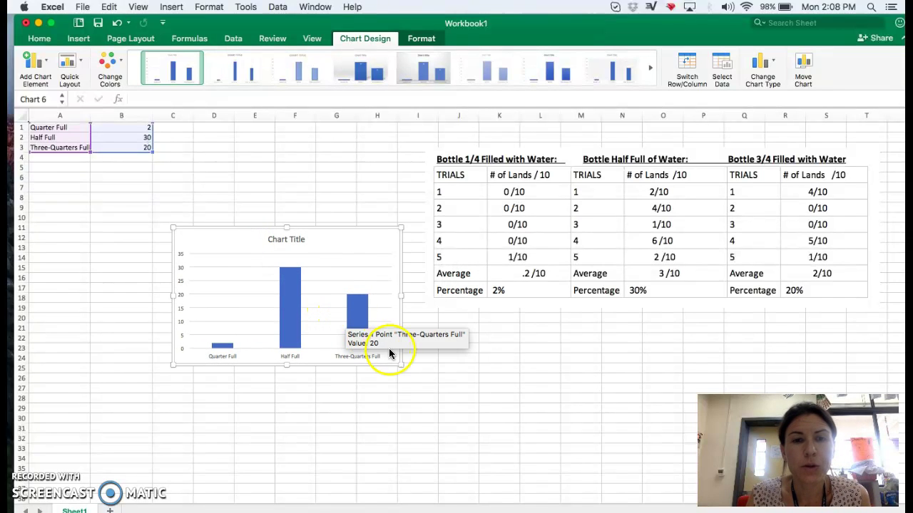
left_click_drag(402, 365, 439, 397)
left_click_drag(354, 242, 337, 214)
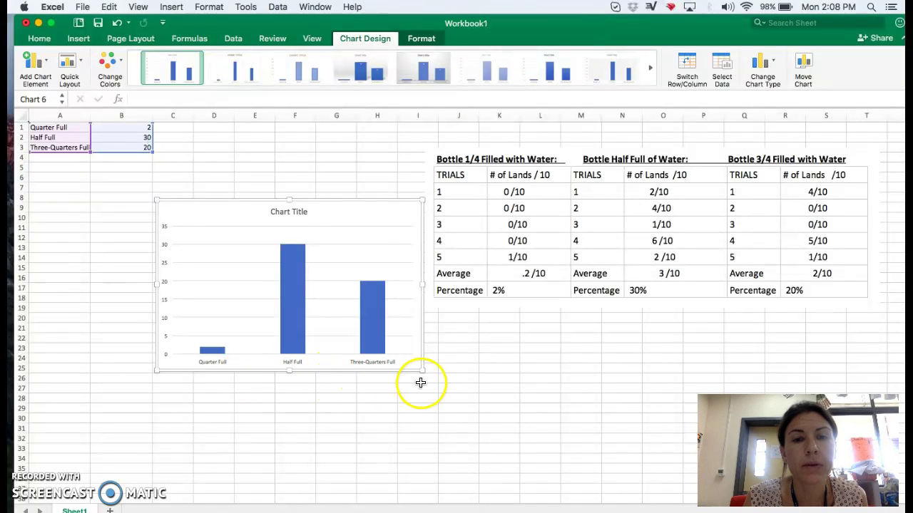
left_click_drag(157, 370, 129, 391)
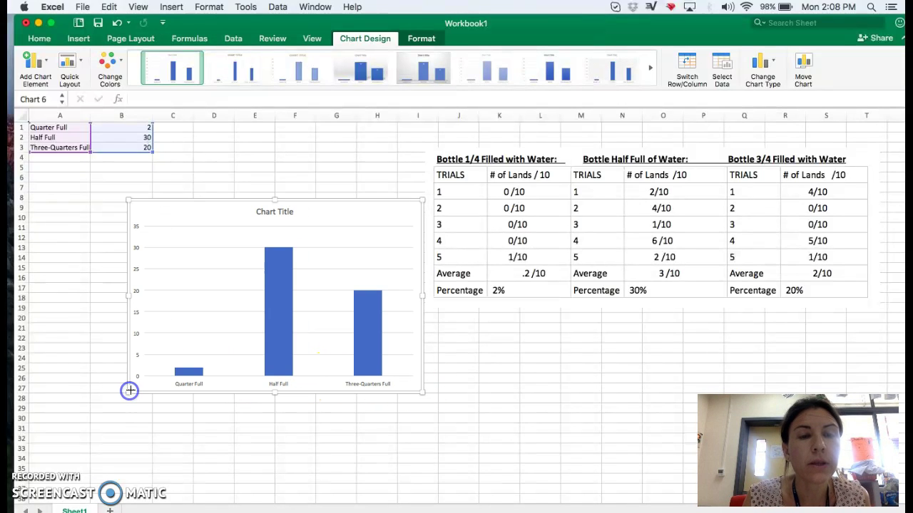
Add a primary horizontal axis title to the column chart
left_click(41, 65)
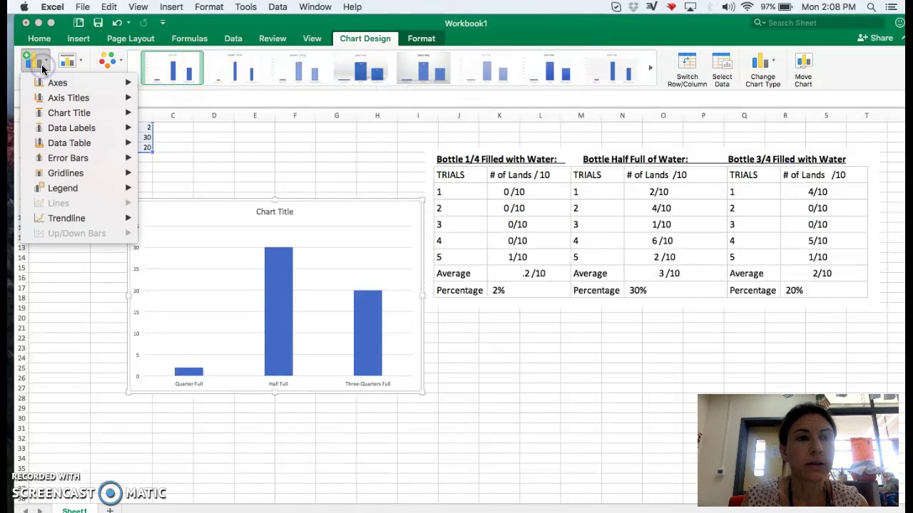
left_click(48, 102)
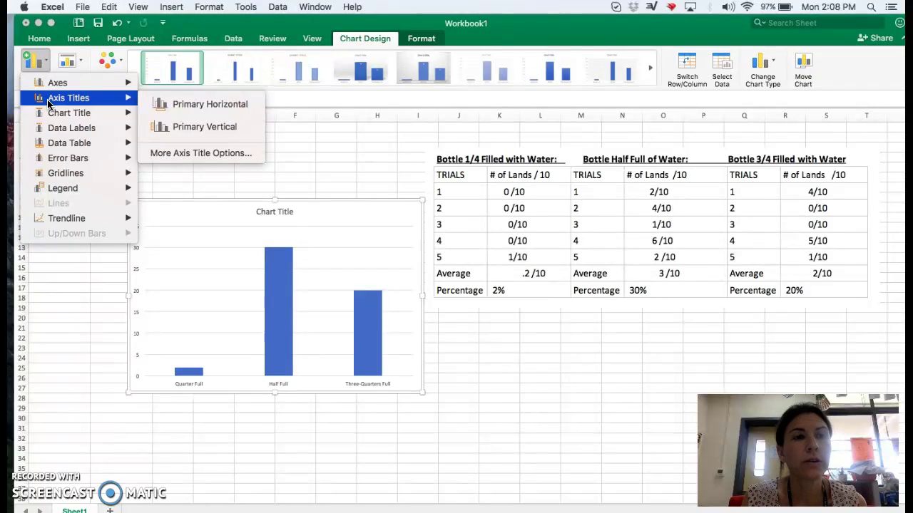
left_click(53, 103)
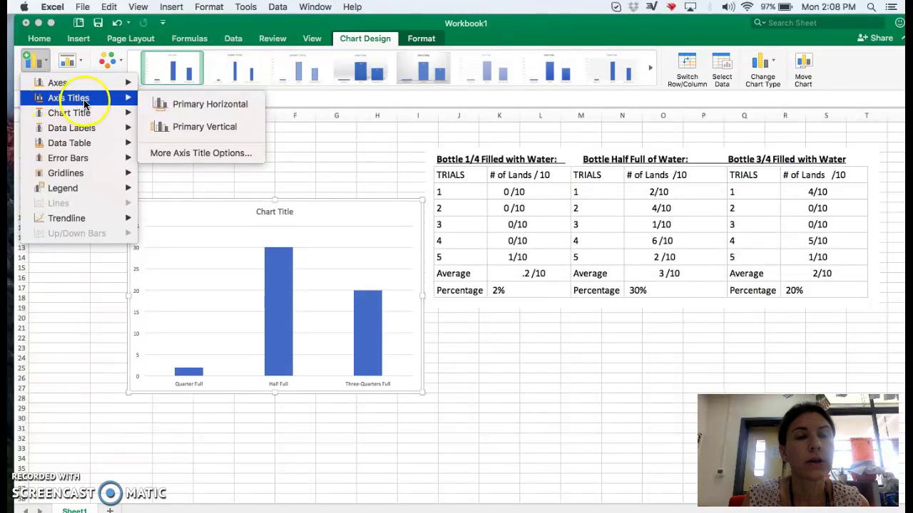
left_click(198, 104)
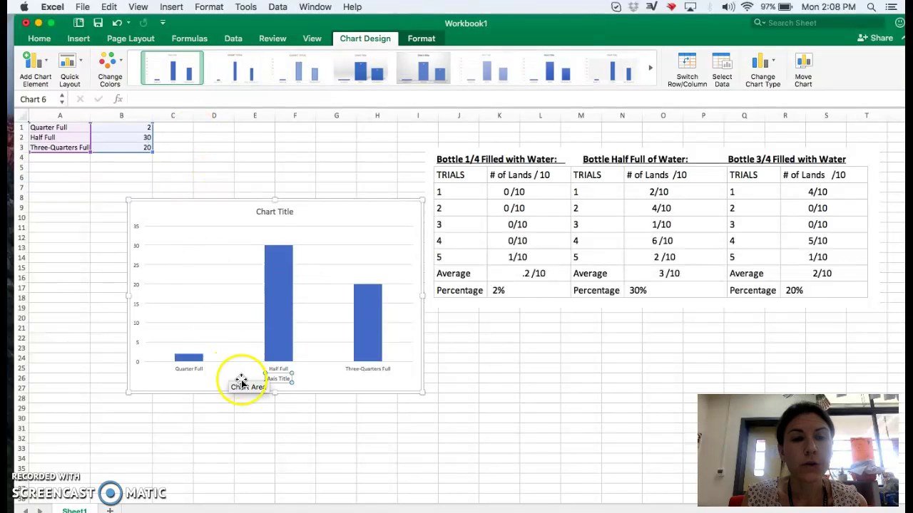
Replace the horizontal axis title's placeholder text with "Volume of Water in Bottle"
left_click(276, 372)
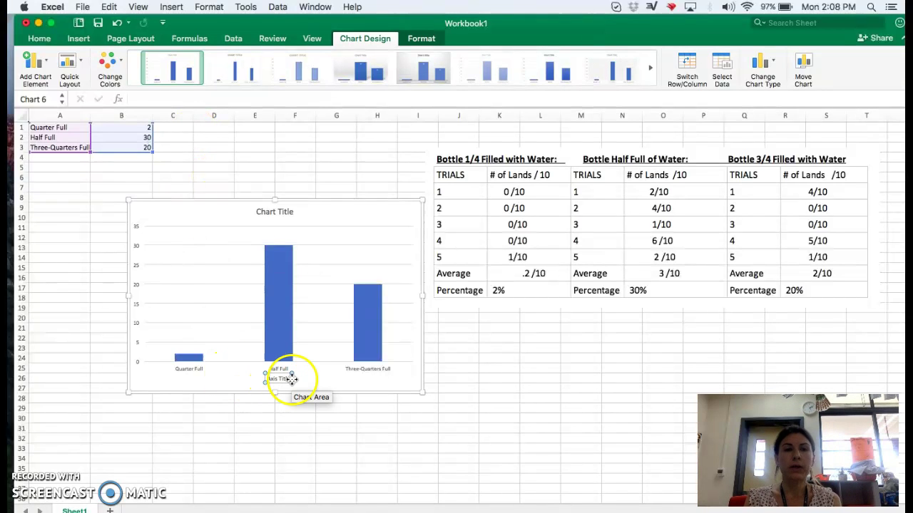
left_click(289, 378)
key("BackSpace")
key("BackSpace")
key("BackSpace")
key("BackSpace")
key("BackSpace")
key("BackSpace")
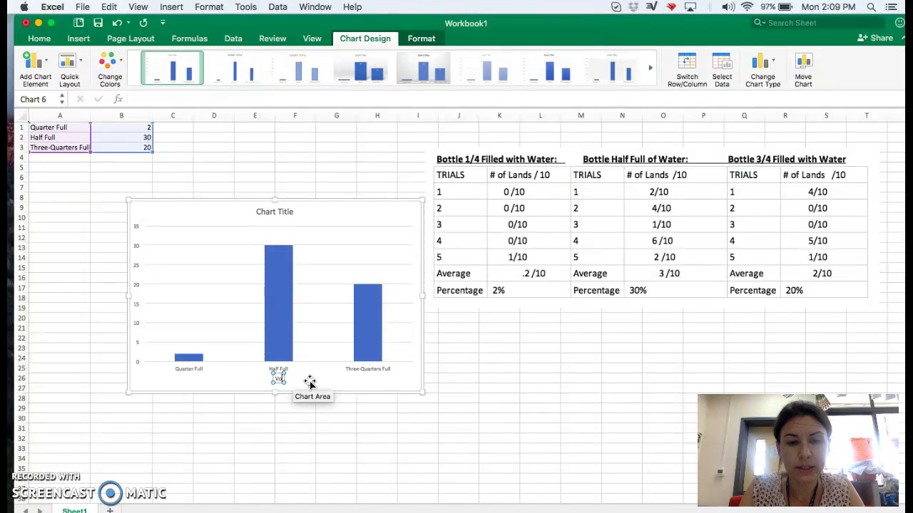
type("Volume of W")
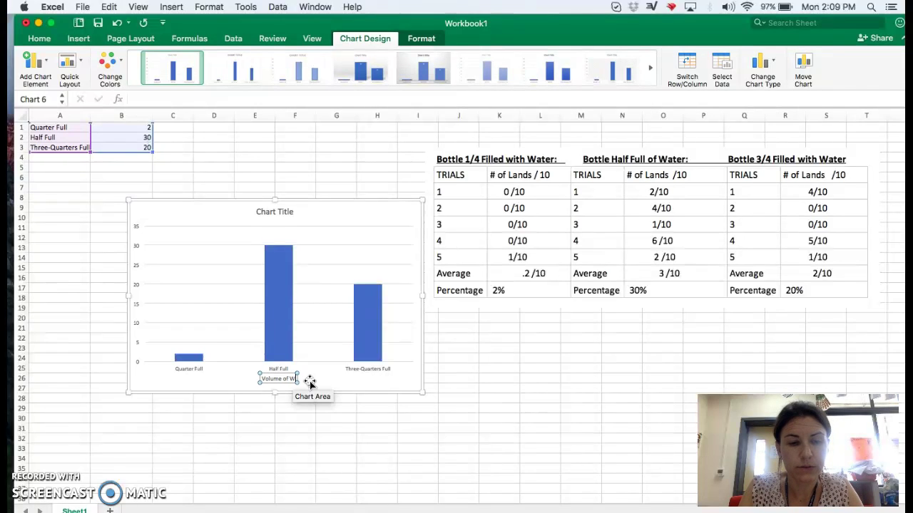
type("ater in Bottle")
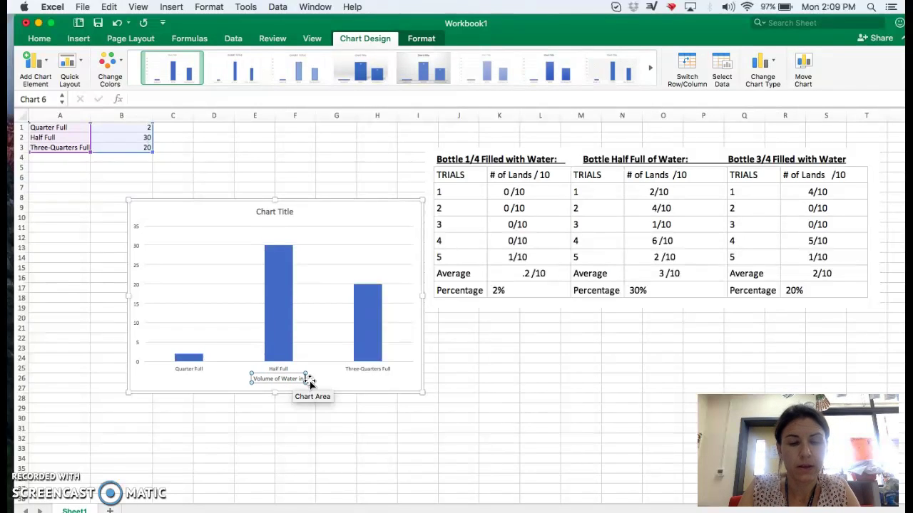
left_click(312, 370)
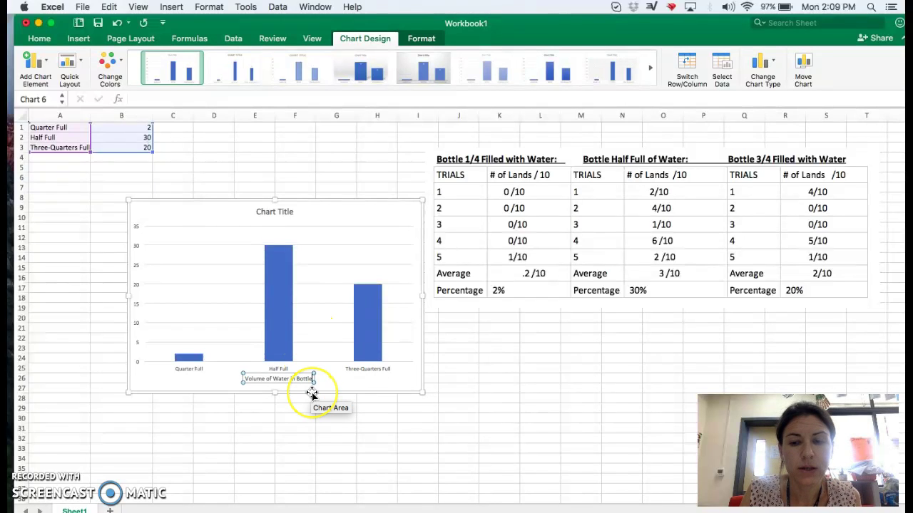
key("Return")
left_click(317, 389)
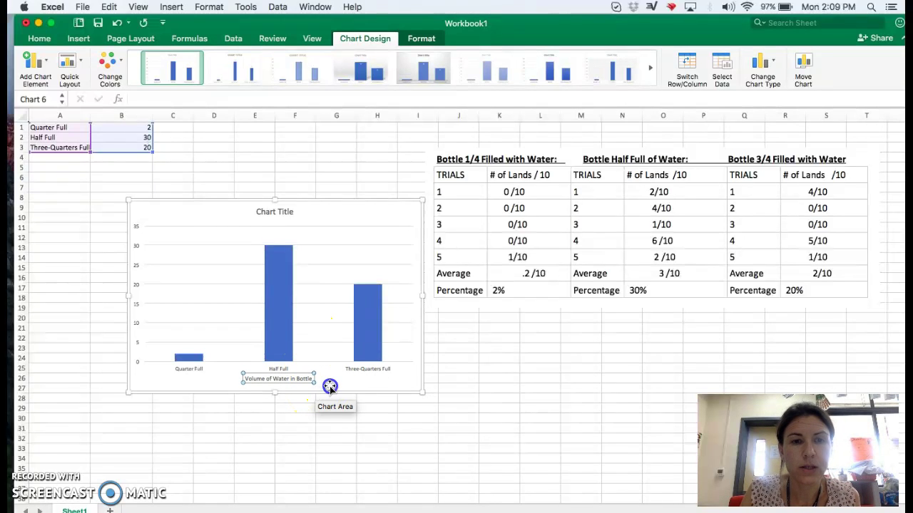
left_click(141, 169)
Add a primary vertical axis title to the column chart
left_click(39, 64)
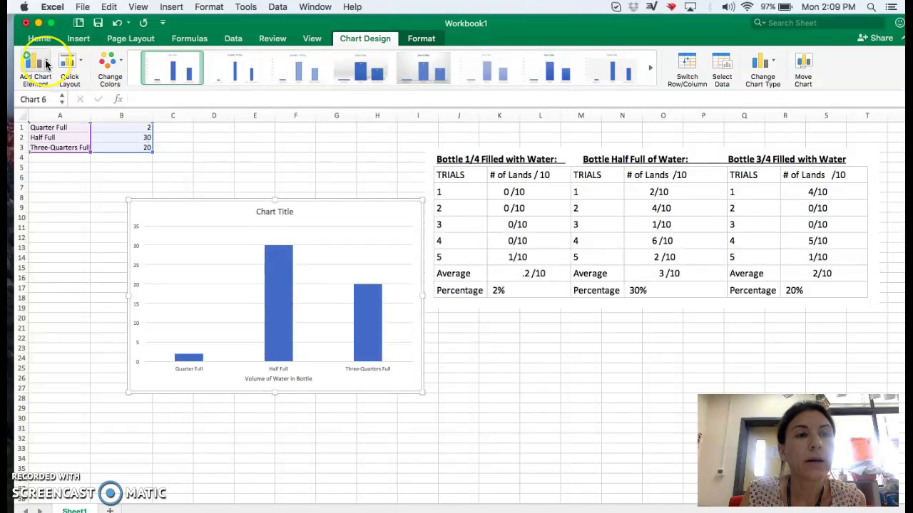
left_click(45, 64)
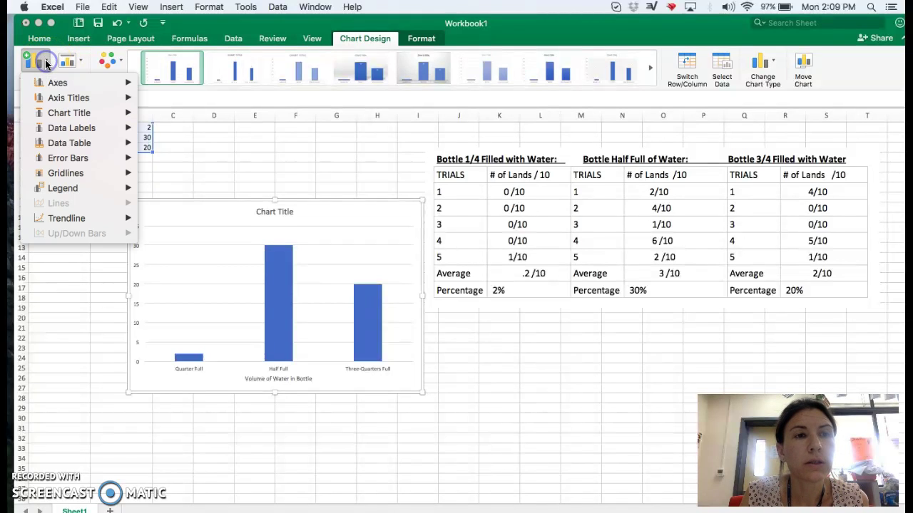
left_click(51, 100)
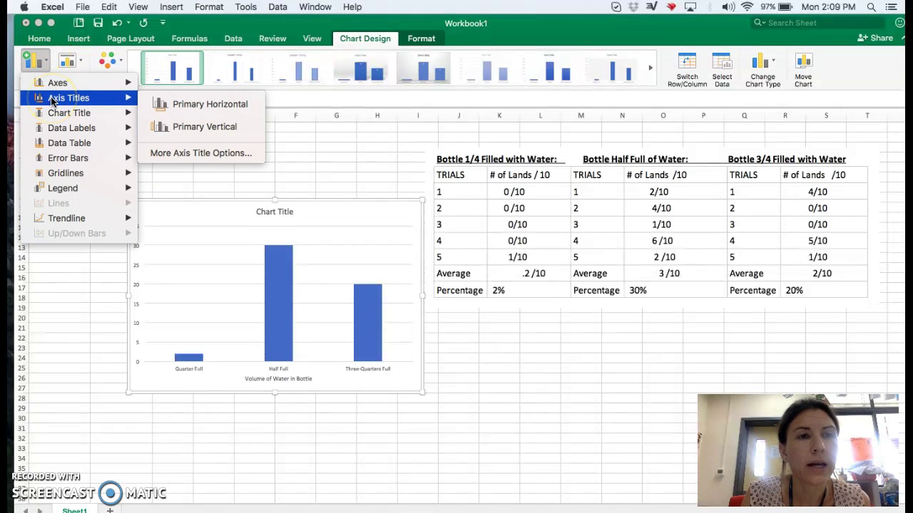
left_click(178, 128)
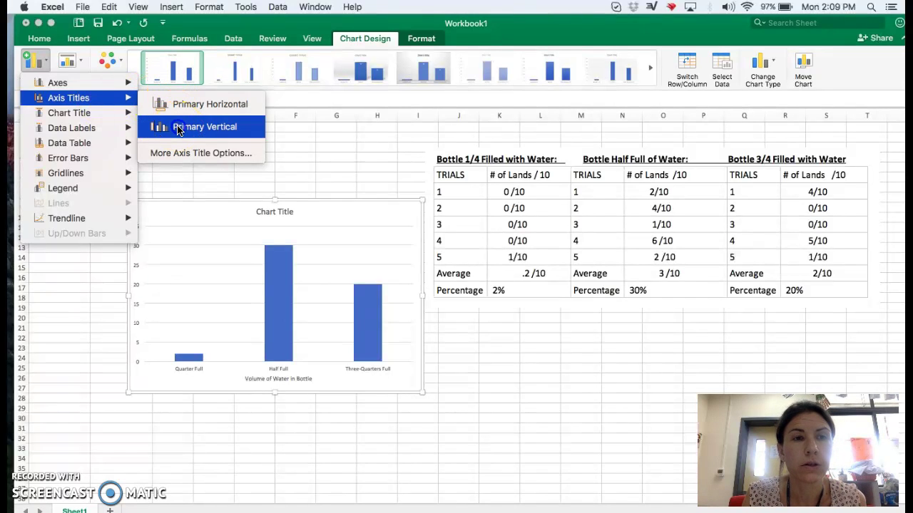
left_click(177, 127)
Replace the vertical axis title's placeholder text with "Success Rate (%)"
left_click(137, 287)
left_click(144, 286)
key("BackSpace")
key("BackSpace")
key("BackSpace")
key("BackSpace")
key("BackSpace")
key("BackSpace")
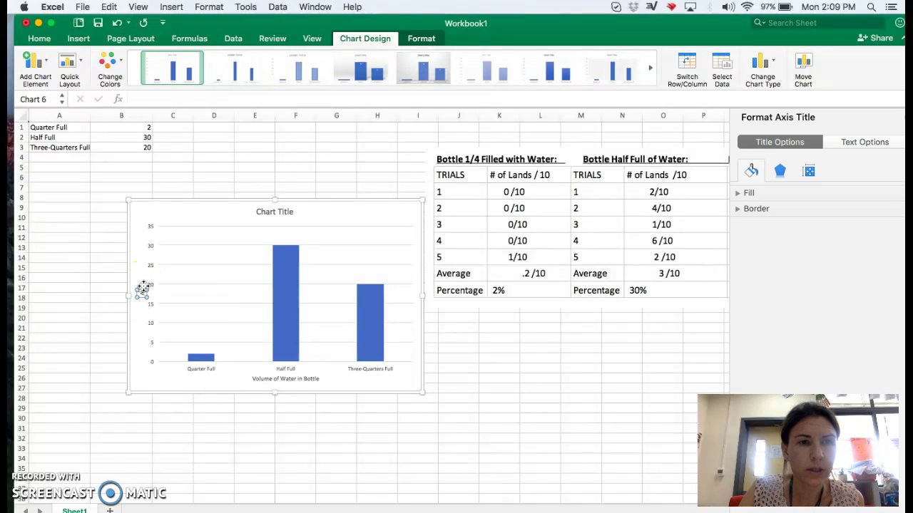
key("BackSpace")
key("BackSpace")
key("BackSpace")
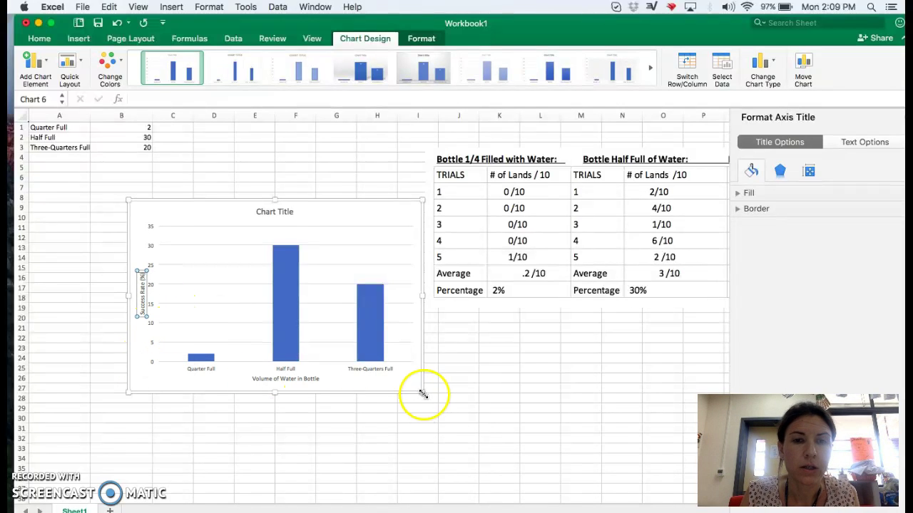
Enlarge the chart from its lower corners to span about columns A to J and rows 8 to 34
left_click_drag(424, 392, 466, 423)
left_click(341, 407)
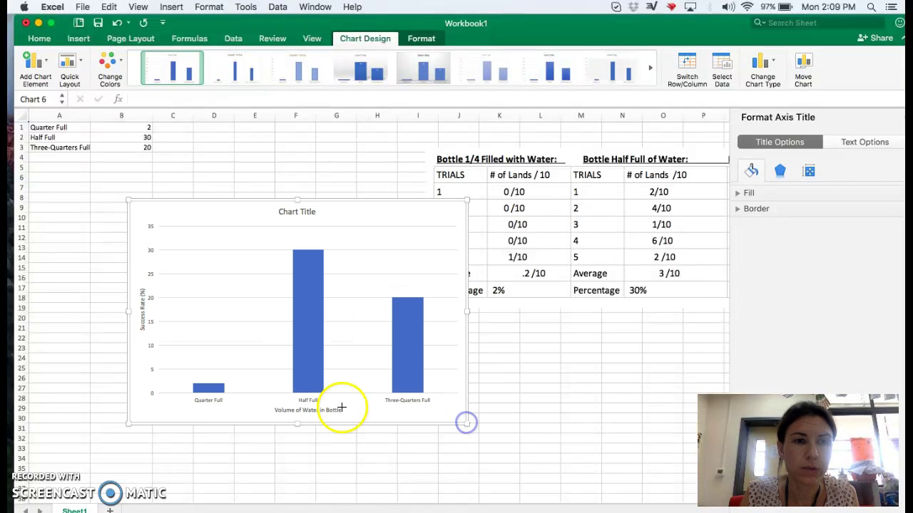
left_click_drag(127, 425, 81, 454)
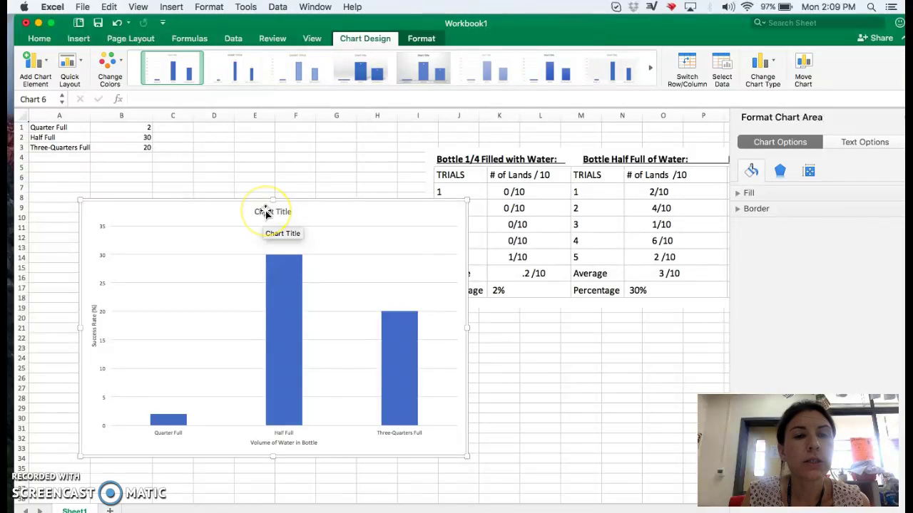
Set the column chart's title to the Above Chart placement
left_click(42, 66)
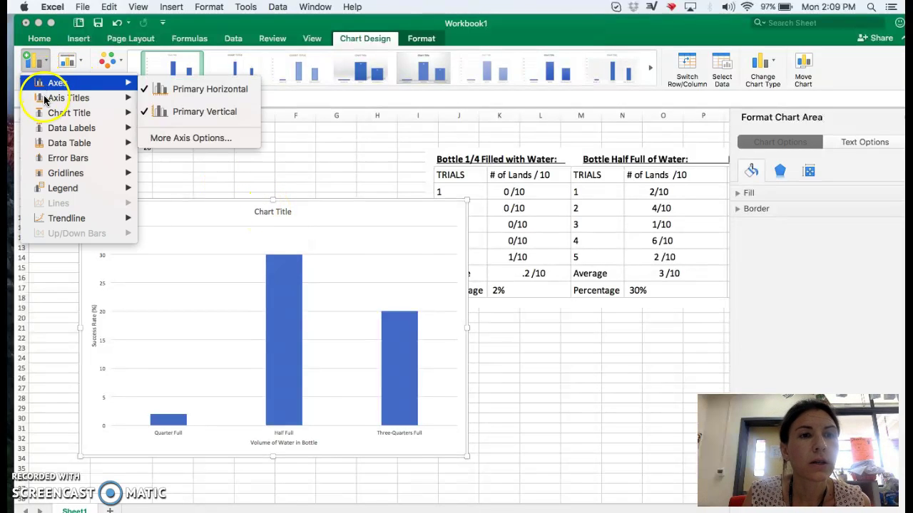
mouse_move(52, 115)
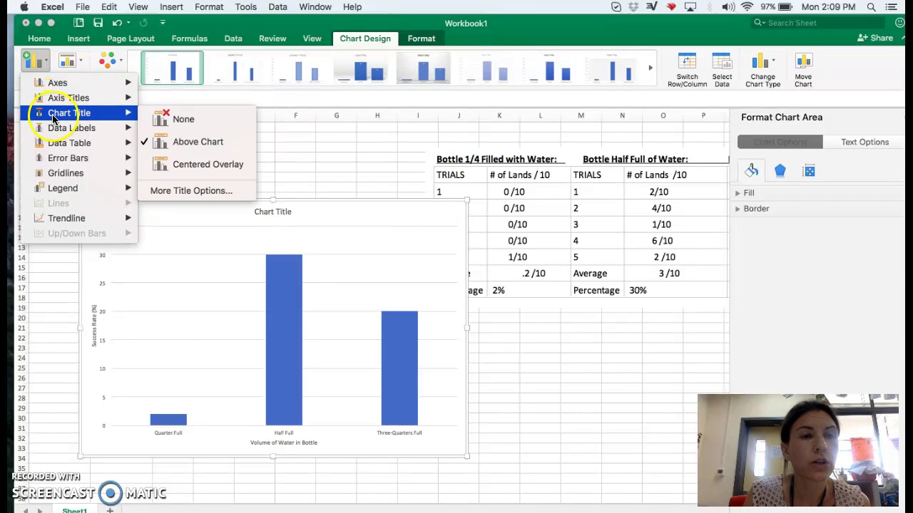
left_click(178, 146)
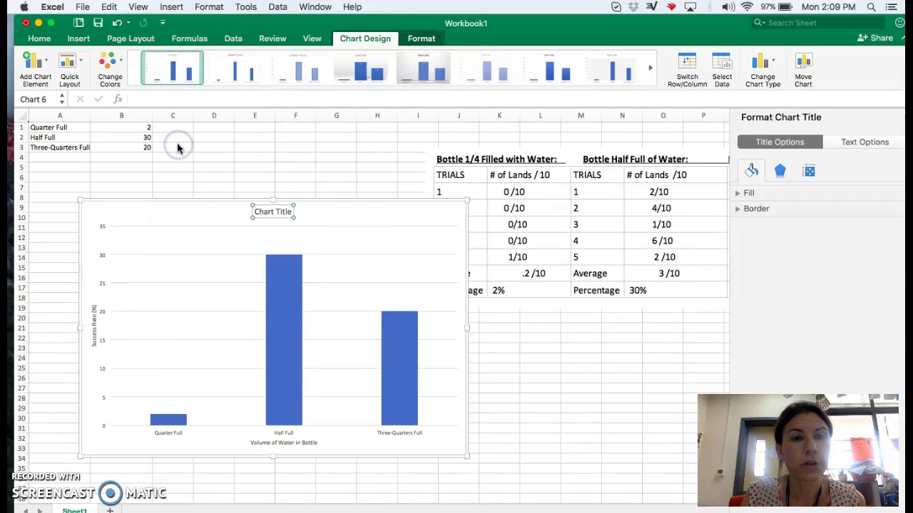
Replace the chart title's placeholder text with "Success Rate of Bottle Flips by Volume of Water"
left_click(292, 211)
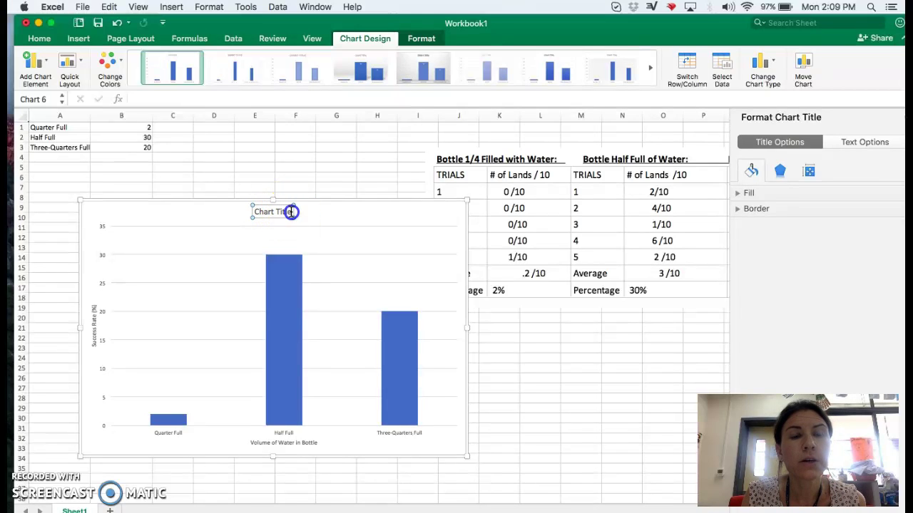
key("BackSpace")
key("BackSpace")
key("BackSpace")
key("BackSpace")
key("BackSpace")
key("BackSpace")
key("BackSpace")
key("BackSpace")
key("BackSpace")
key("BackSpace")
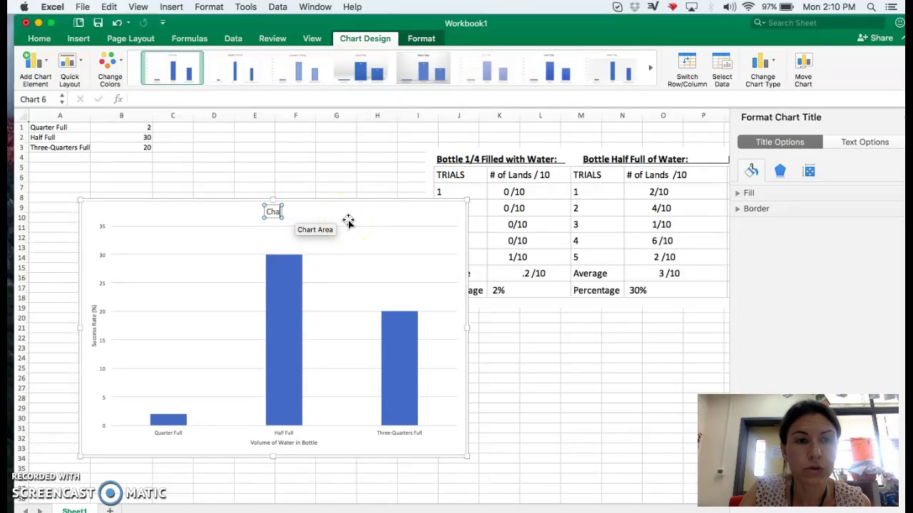
key("BackSpace")
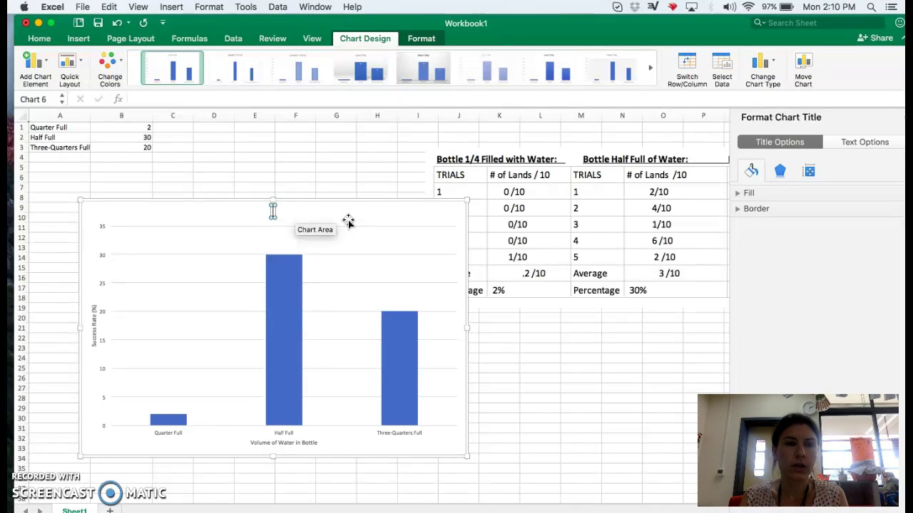
type("Success")
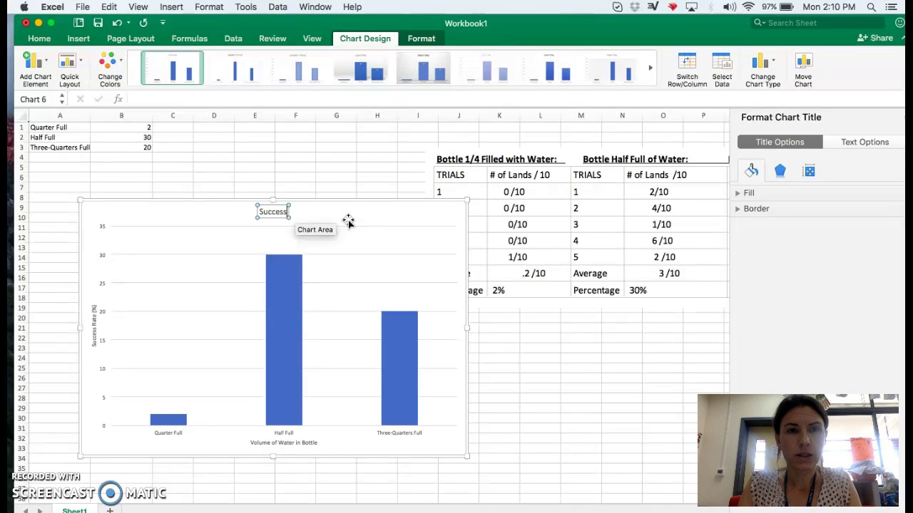
type(" Rate of B")
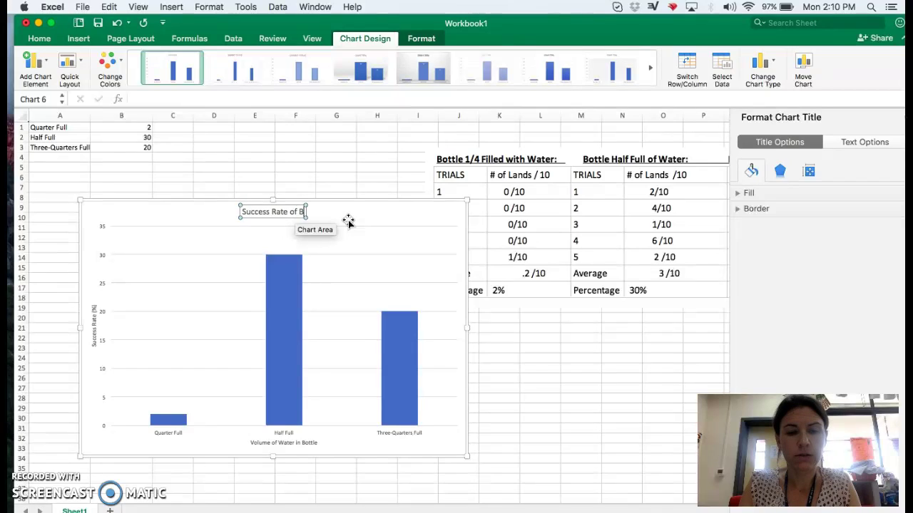
type("ottle Flip")
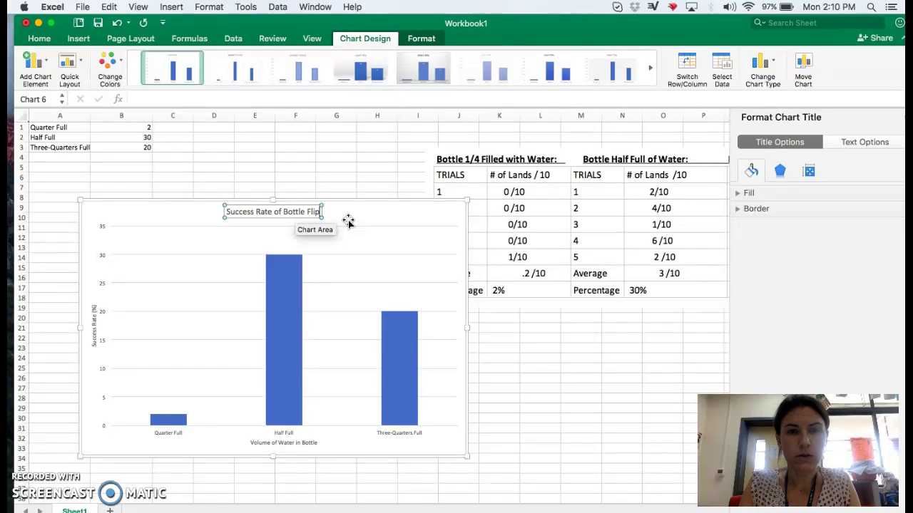
type("s")
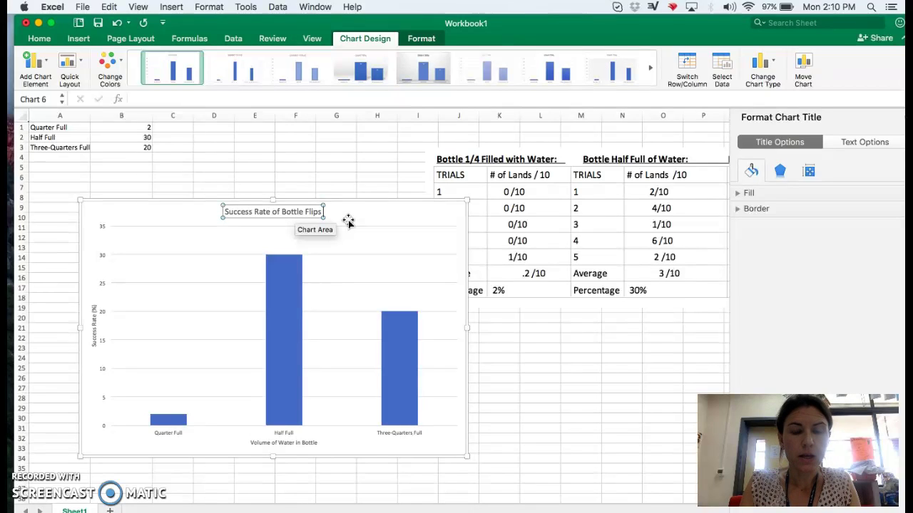
type(" by Volu")
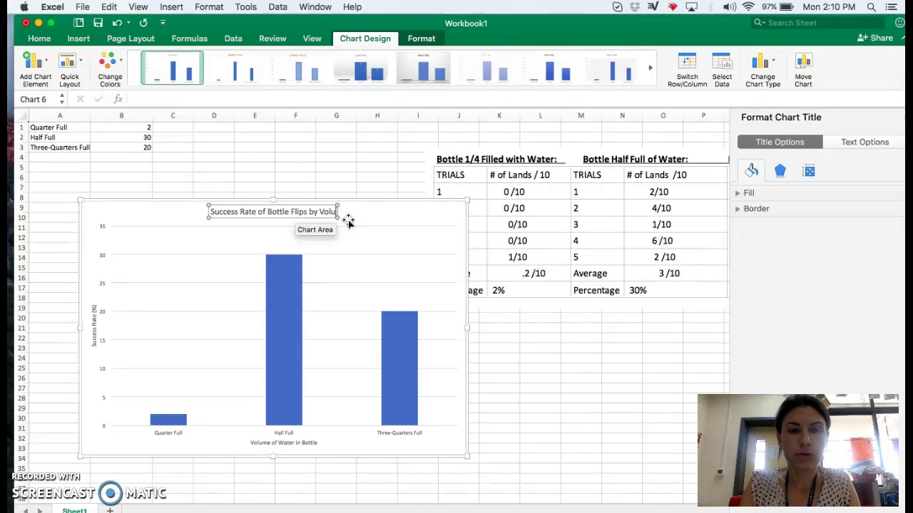
type("me of Water")
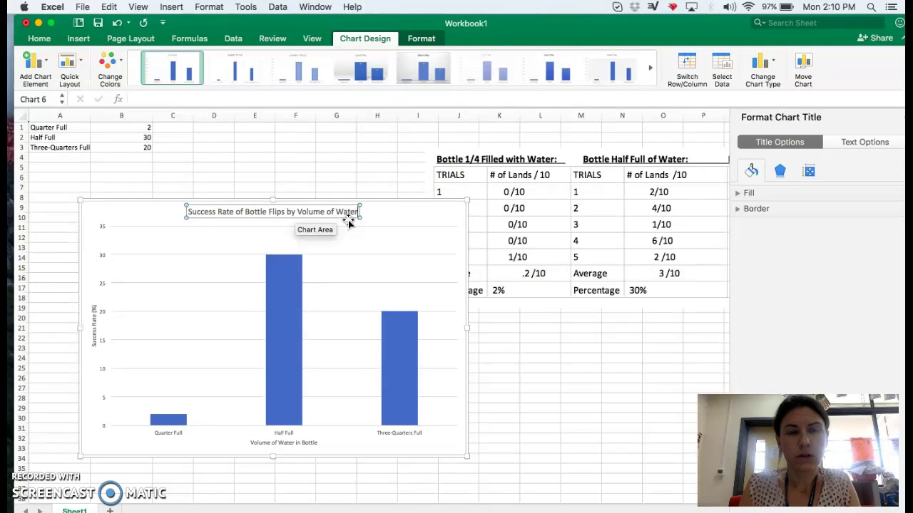
Reword the chart title to "Success Rate of Bottle Flips at Different Volumes of Water"
left_click(293, 212)
double_click(293, 212)
type("at")
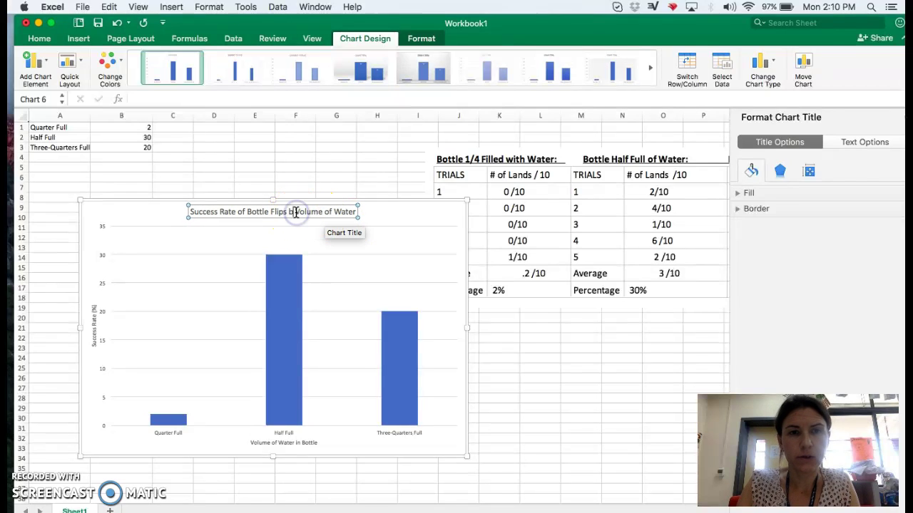
type(" Different")
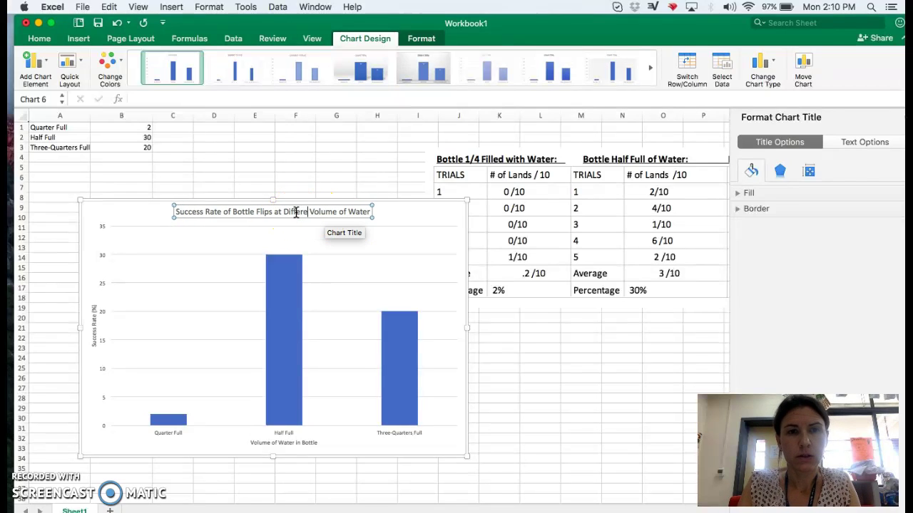
left_click(338, 210)
type("s")
Replace the word "at" with "with" in the chart title
left_click(306, 211)
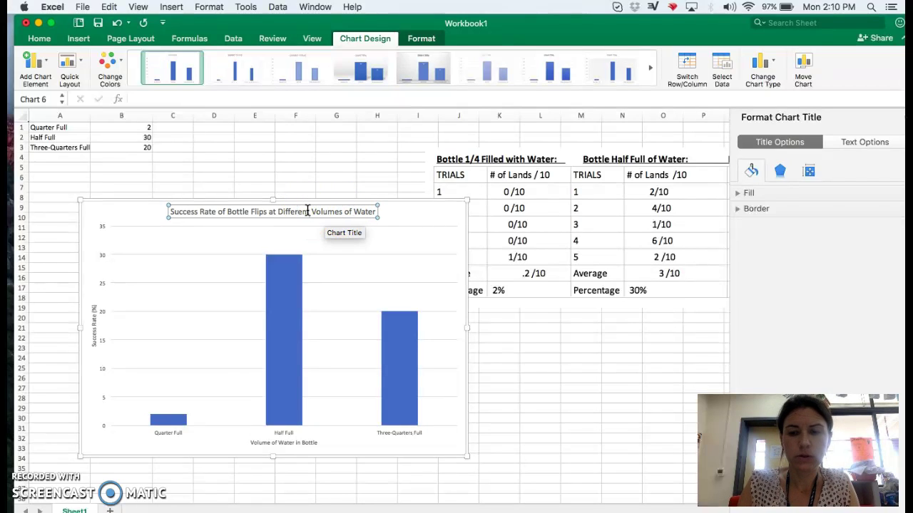
key("BackSpace")
key("BackSpace")
type("with")
left_click(418, 226)
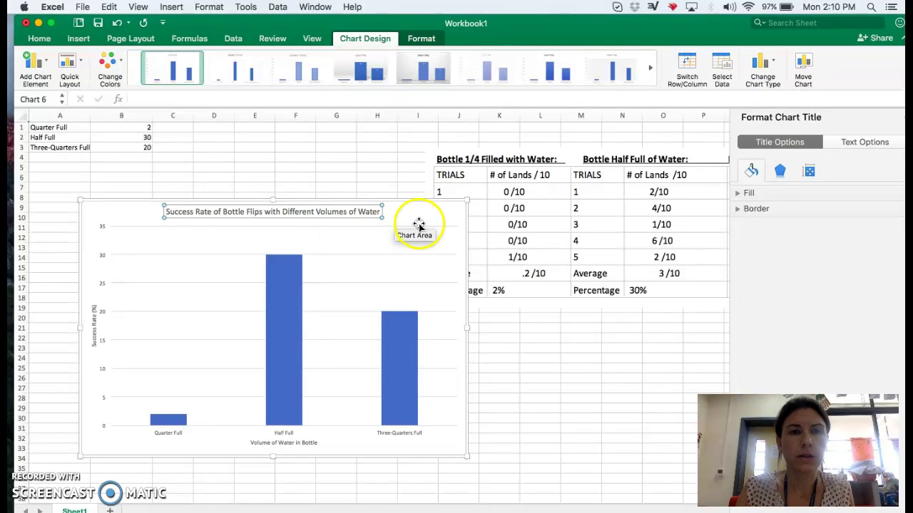
Capture a screenshot of the screen region covering the whole finished chart
left_click(399, 257)
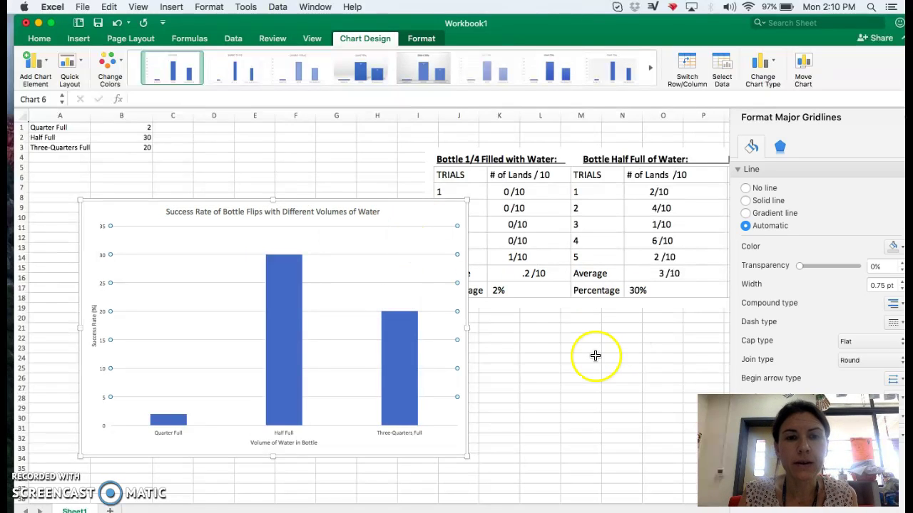
left_click(509, 384)
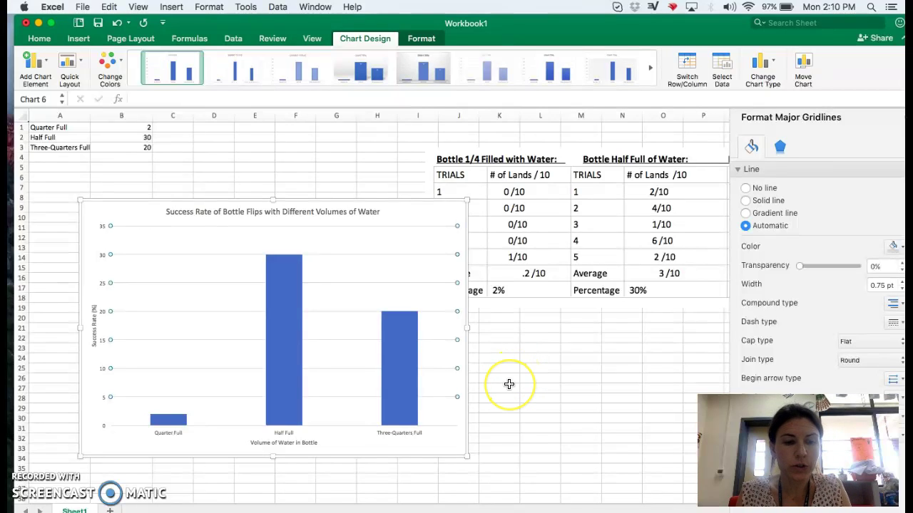
mouse_move(282, 343)
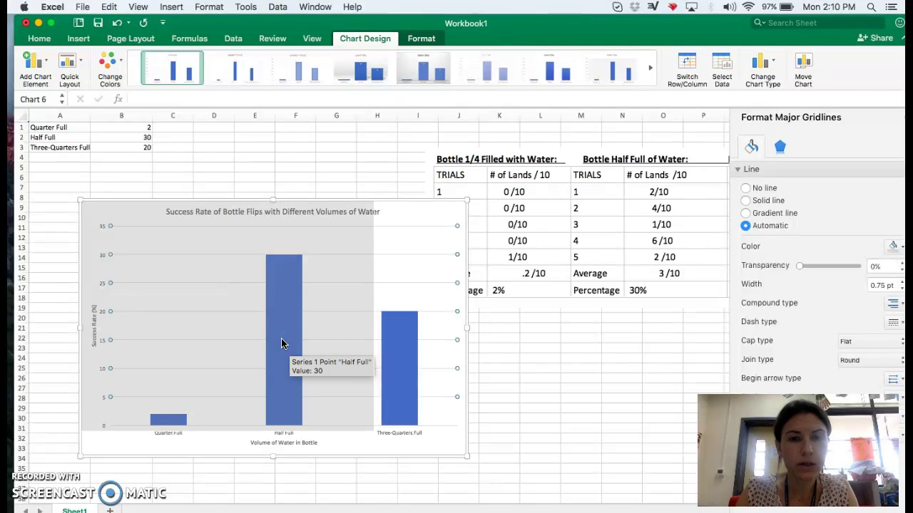
left_click(465, 458)
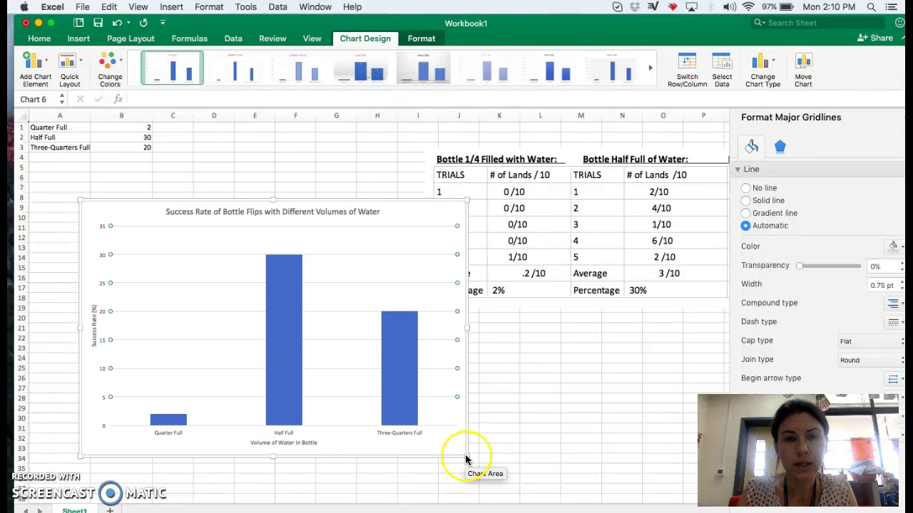
left_click(429, 236)
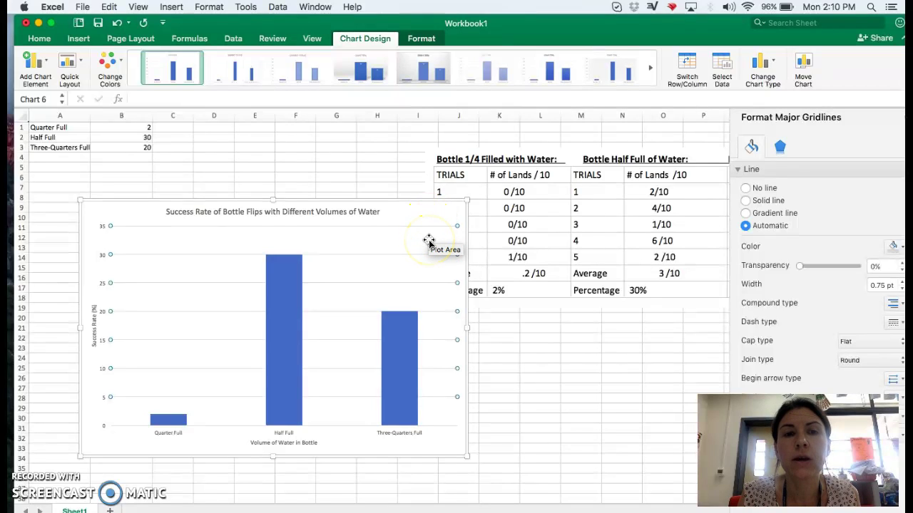